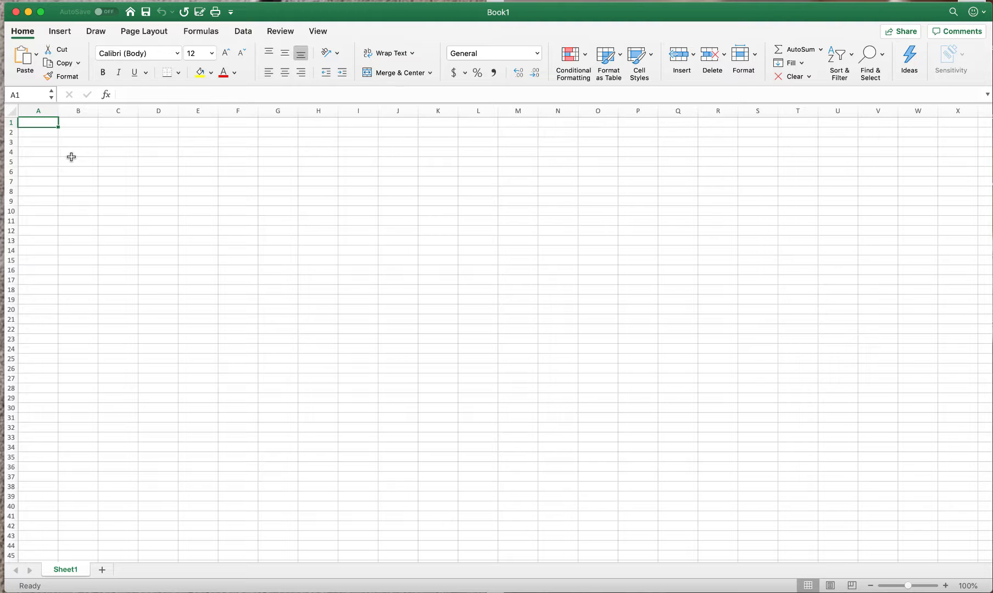
Enter the column header Date in cell A2.
{"action": "left_click", "coordinate": [34, 133]}
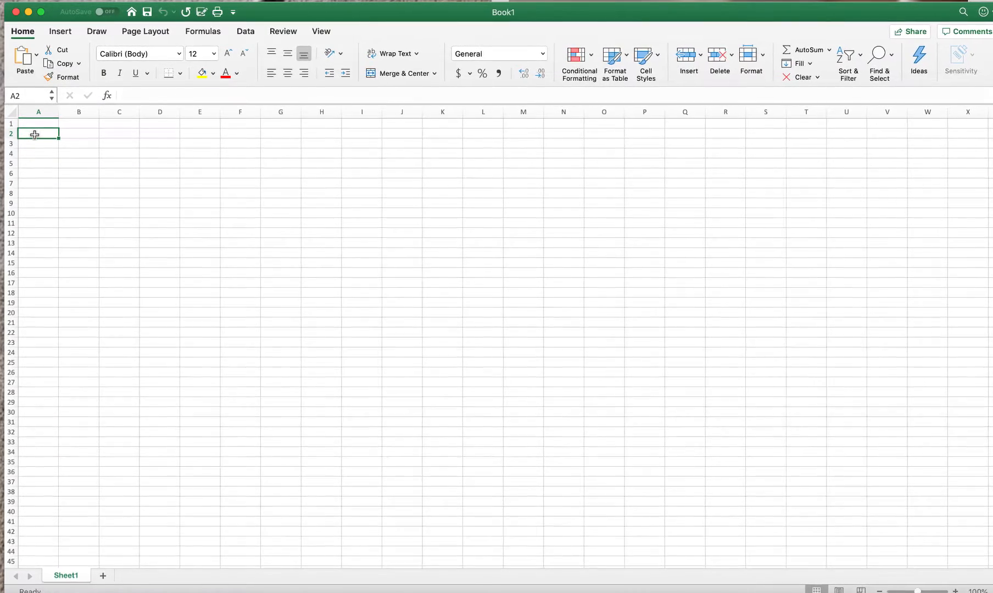
{"action": "type", "text": "Date"}
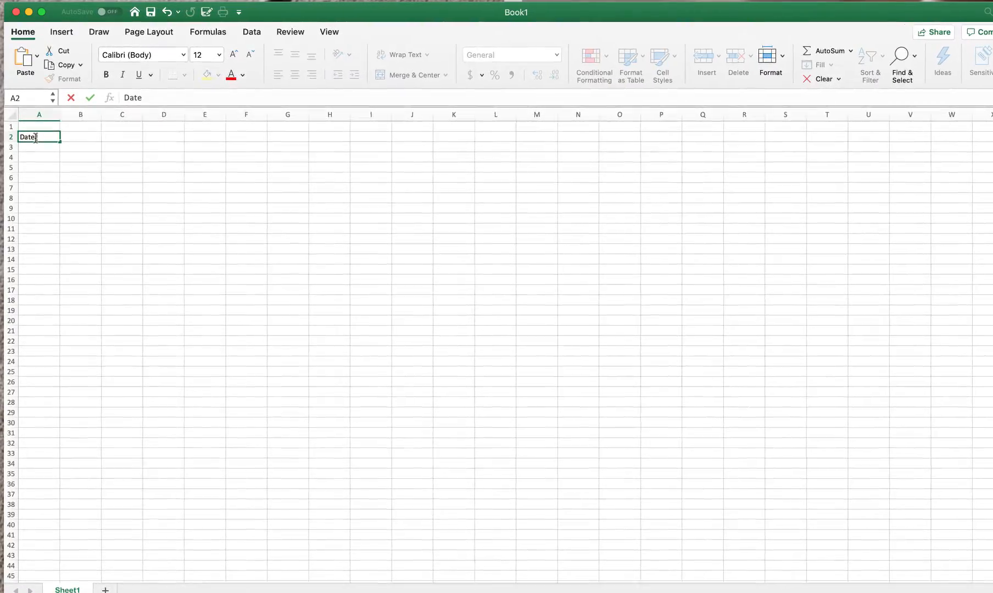
{"action": "key", "text": "Tab"}
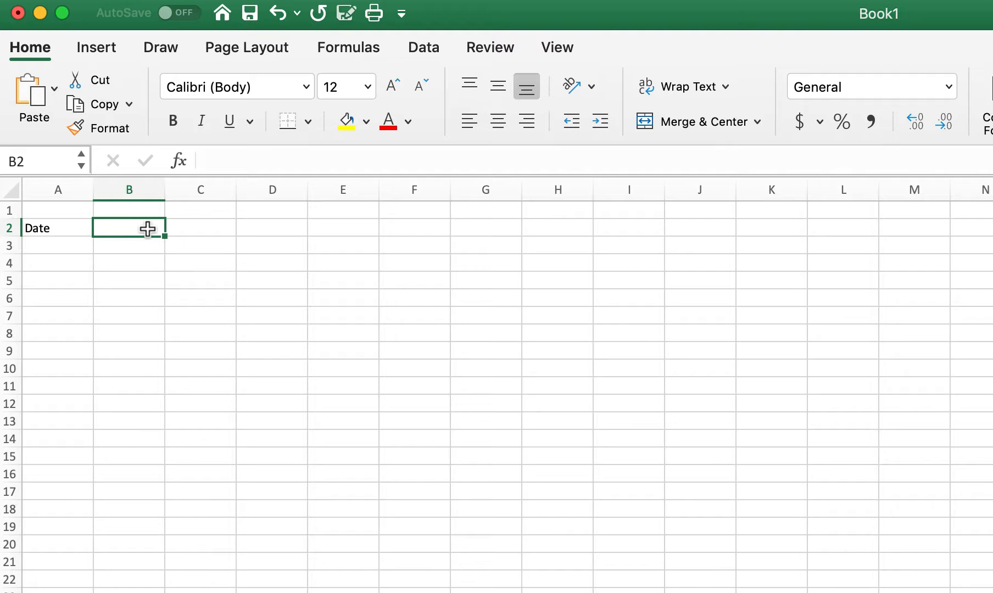
Merge cells B2 through F2 into one cell and left-align it.
{"action": "left_click_drag", "start_coordinate": [147, 229], "coordinate": [377, 231]}
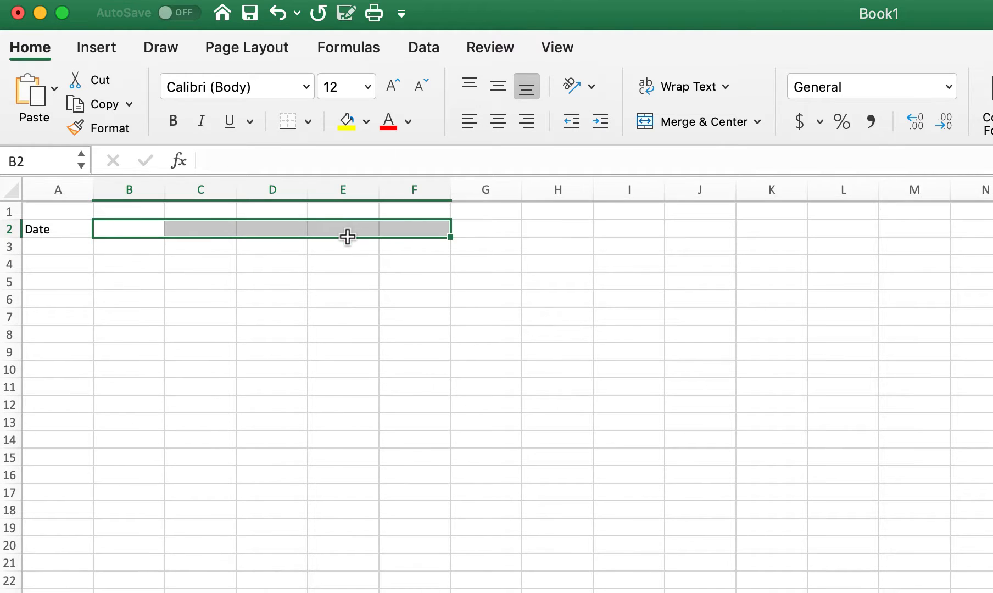
{"action": "left_click", "coordinate": [693, 117]}
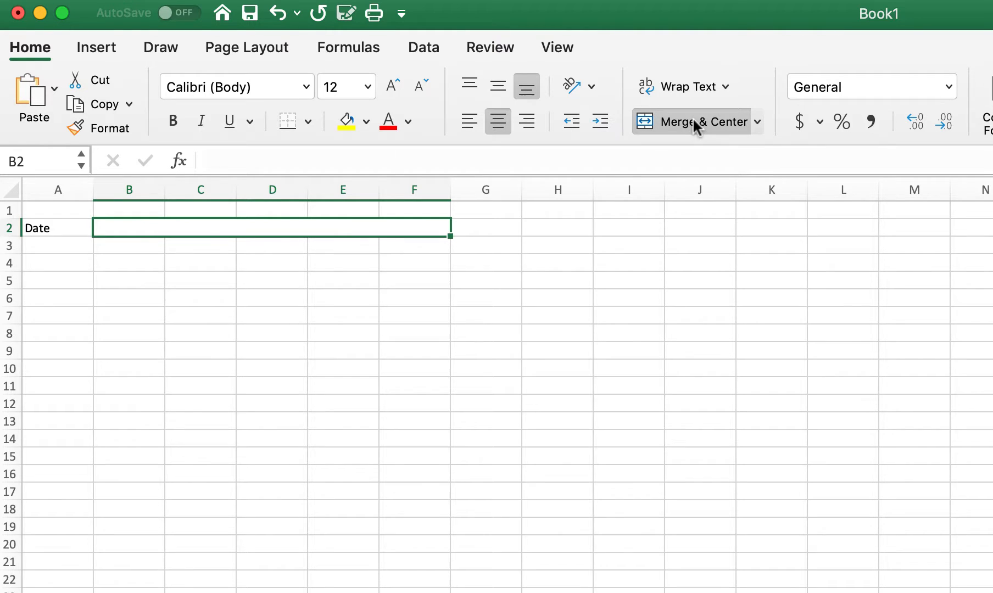
{"action": "left_click", "coordinate": [467, 119]}
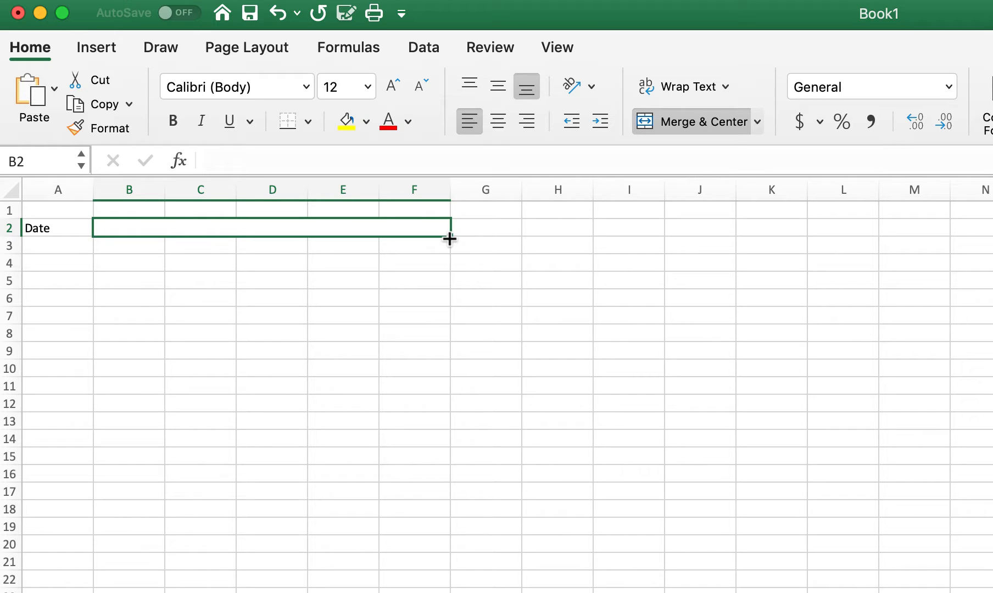
Fill the merged, left-aligned B2:F2 cell down through the rows below, past row 22.
{"action": "left_click_drag", "start_coordinate": [450, 239], "coordinate": [454, 592]}
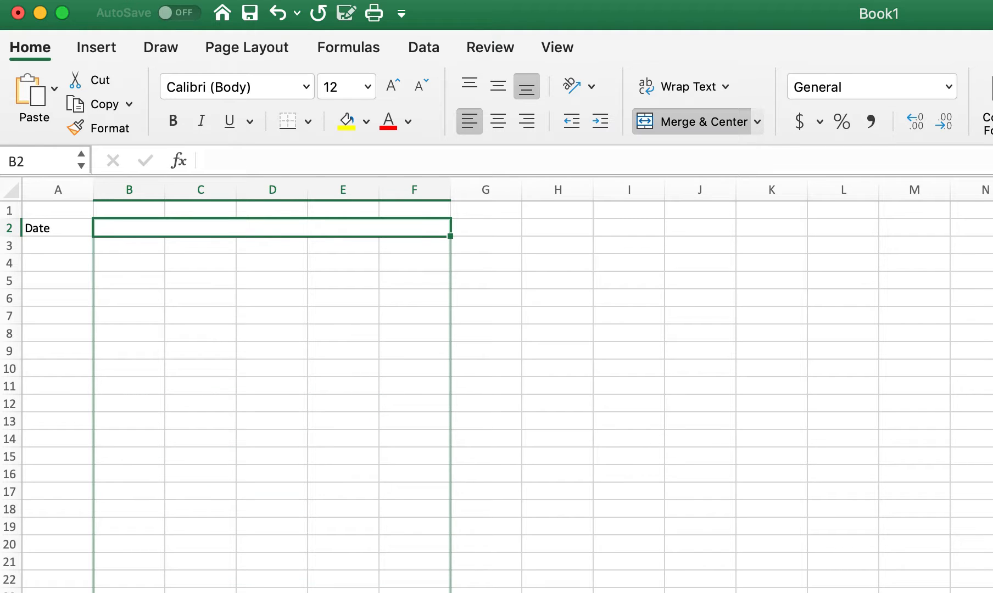
{"action": "left_click_drag", "start_coordinate": [453, 592], "coordinate": [454, 592]}
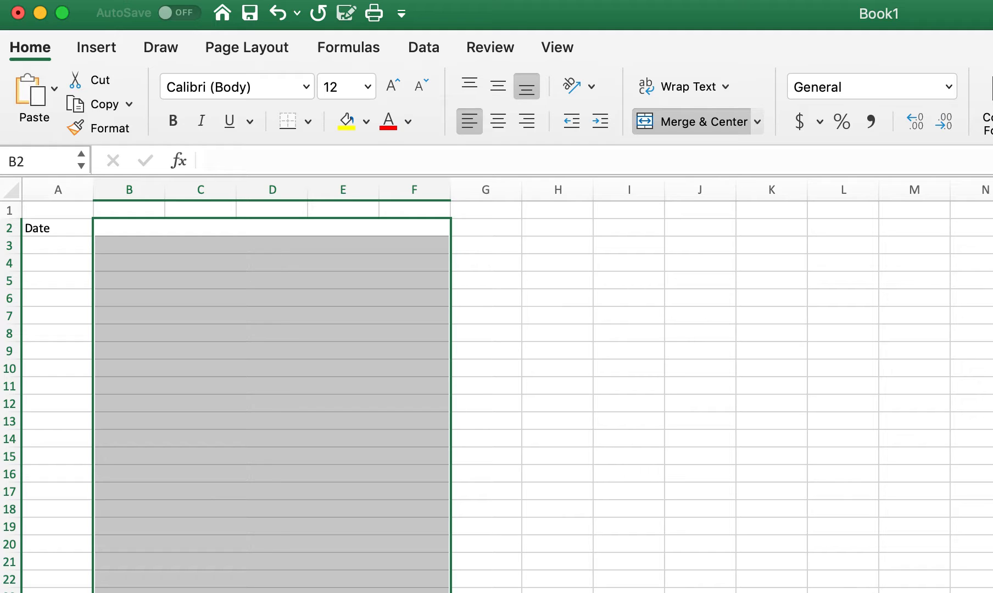
{"action": "left_click", "coordinate": [558, 334]}
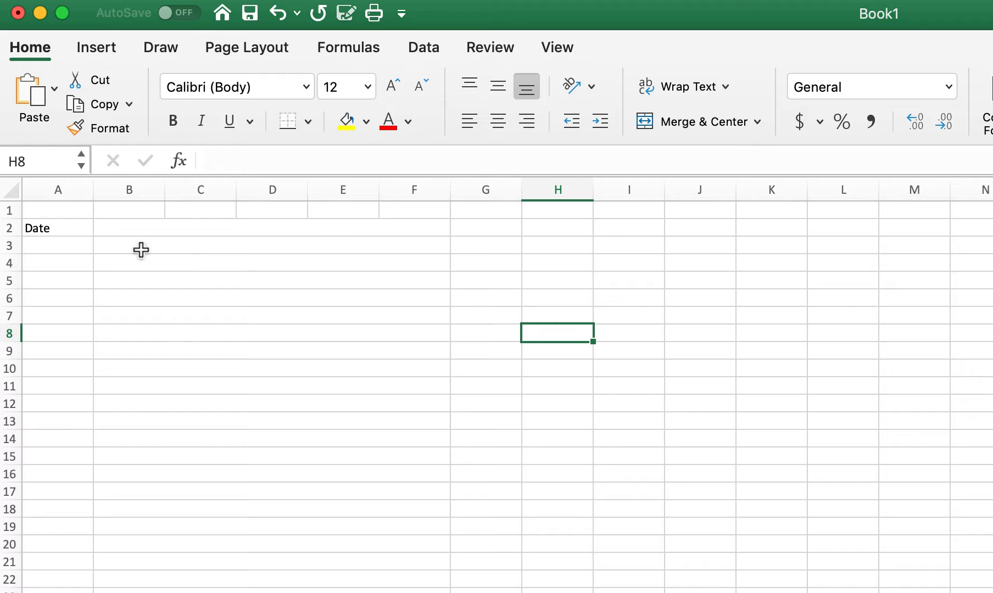
Apply all borders to the journal area from A2 across to column H and down past row 22.
{"action": "mouse_move", "coordinate": [38, 231]}
{"action": "left_mouse_down"}
{"action": "mouse_move", "coordinate": [493, 297]}
{"action": "mouse_move", "coordinate": [489, 592]}
{"action": "mouse_move", "coordinate": [558, 592]}
{"action": "left_mouse_up"}
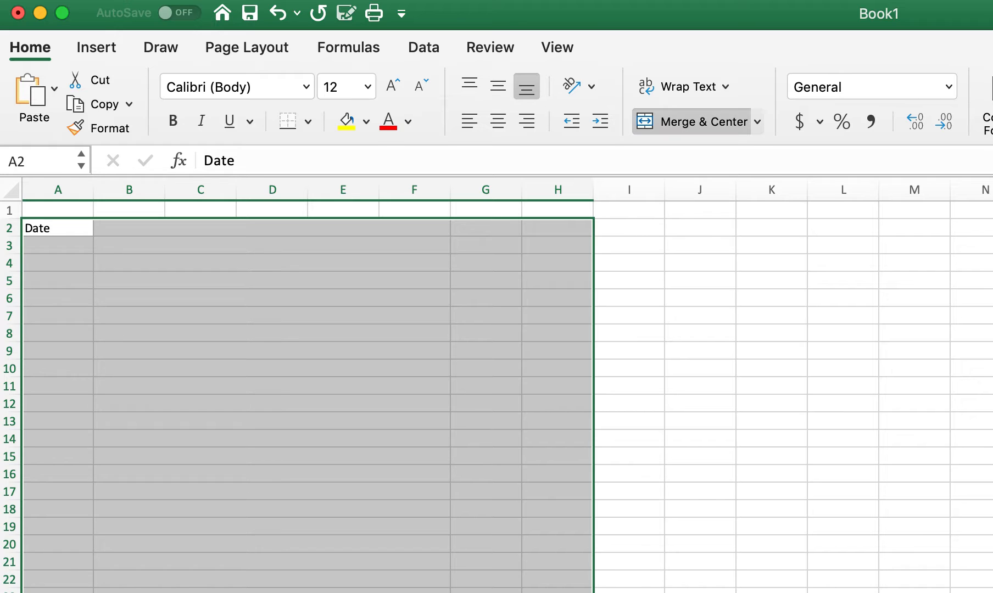
{"action": "left_click", "coordinate": [308, 120]}
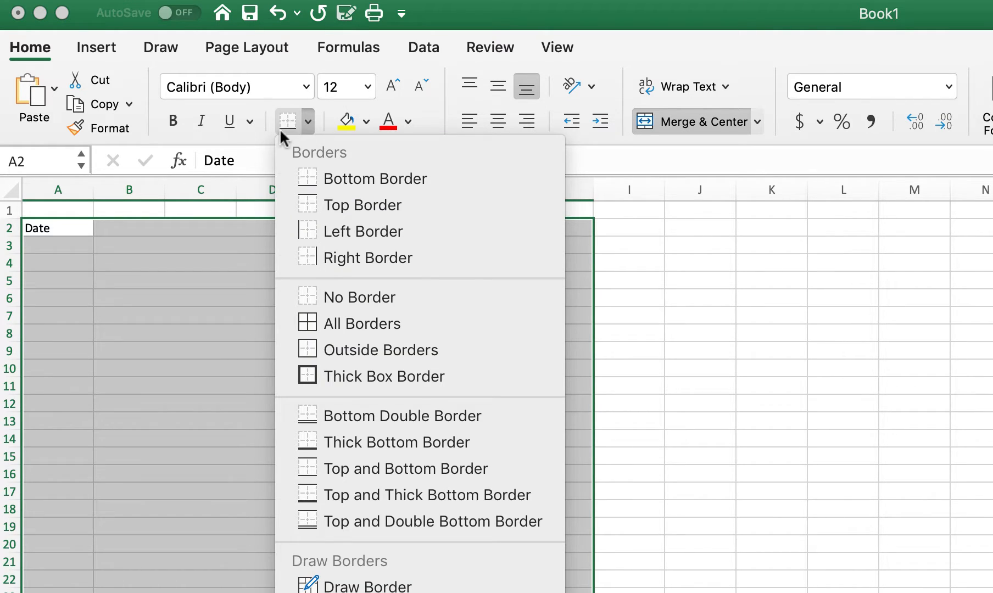
{"action": "left_click", "coordinate": [348, 322]}
{"action": "left_click", "coordinate": [763, 370]}
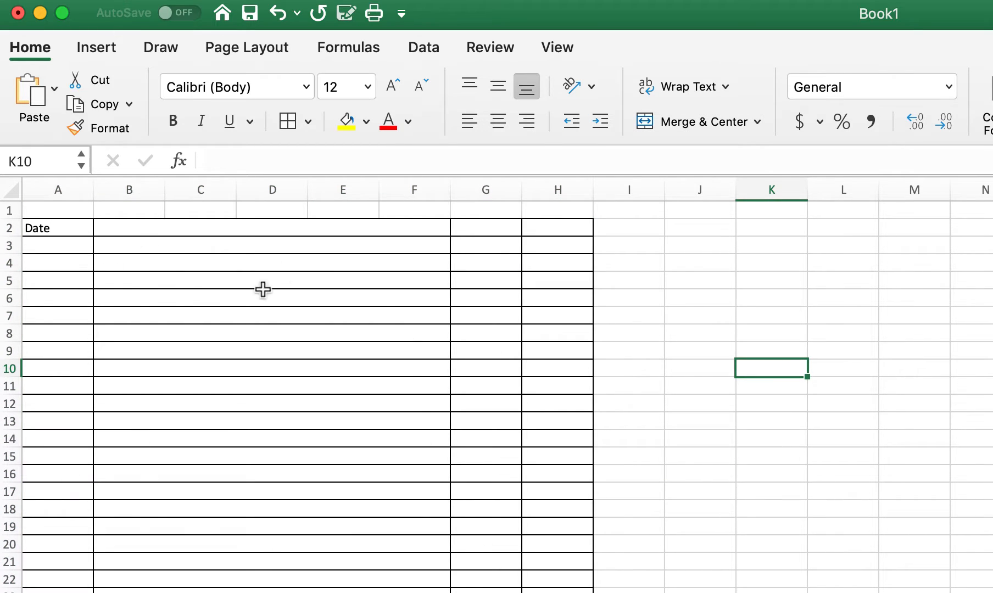
Enter the header Account in the merged cell B2.
{"action": "left_click", "coordinate": [180, 227]}
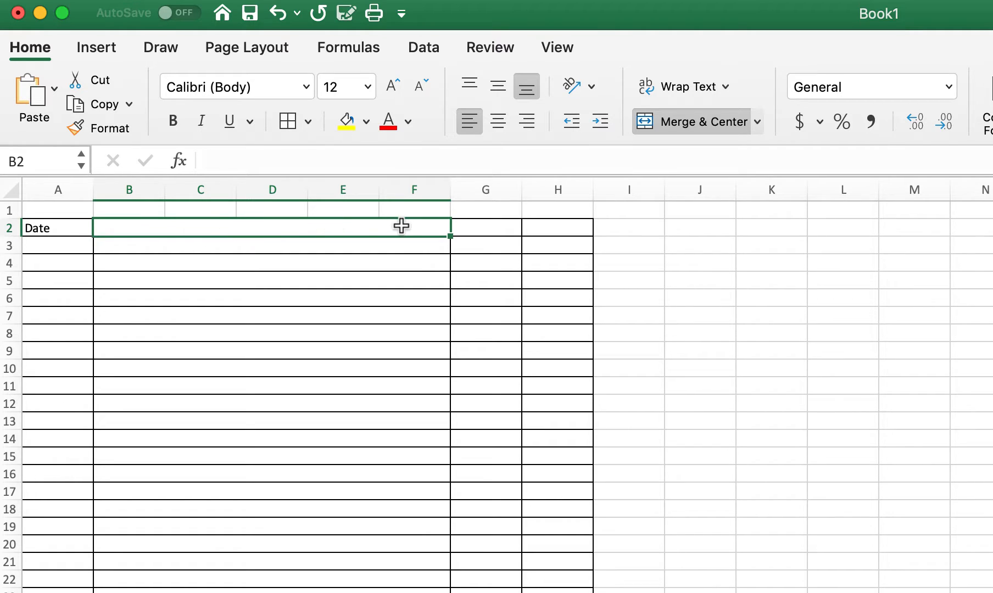
{"action": "left_click", "coordinate": [160, 242]}
{"action": "left_click", "coordinate": [144, 279]}
{"action": "left_click", "coordinate": [143, 328]}
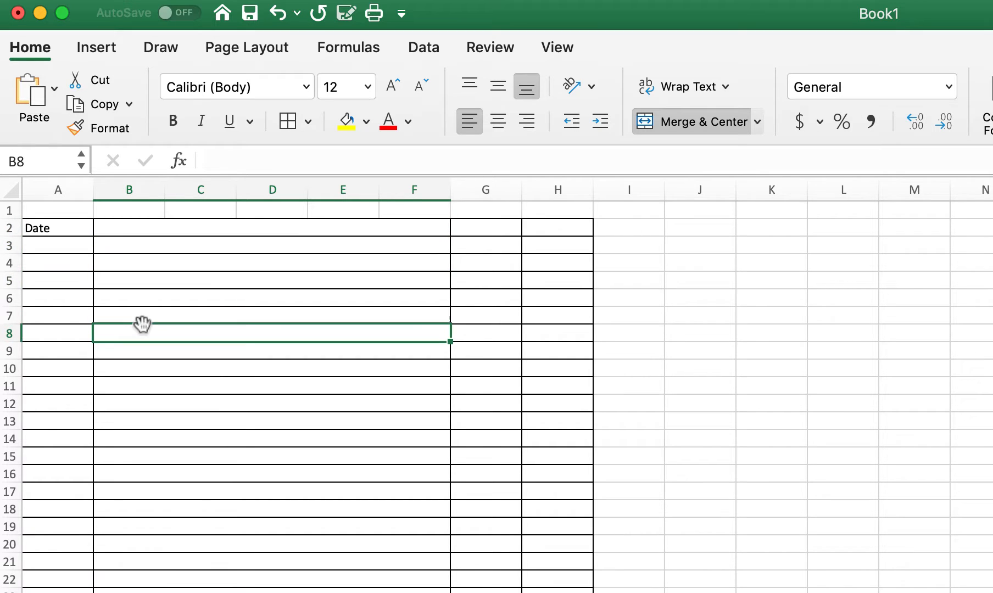
{"action": "left_click", "coordinate": [137, 230]}
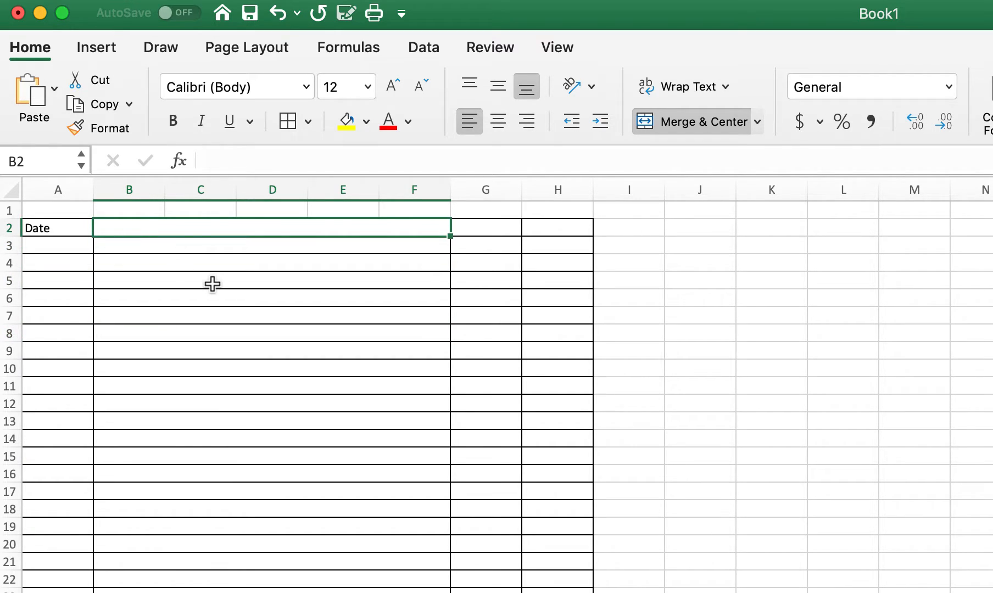
{"action": "type", "text": "Accou"}
{"action": "type", "text": "nt"}
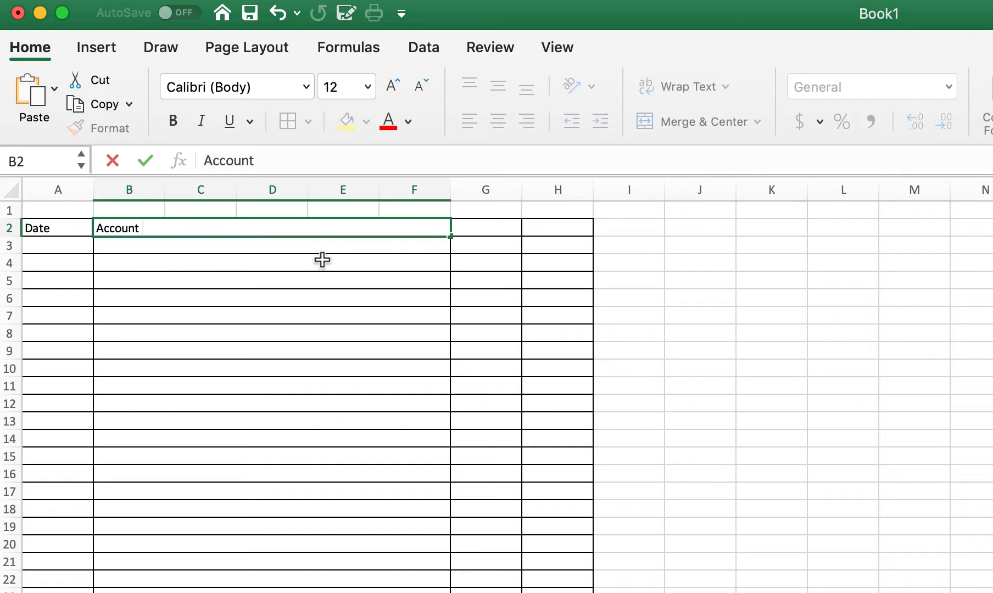
Enter the headers Dr. in G2 and Cr. in H2, and center both.
{"action": "left_click", "coordinate": [476, 233]}
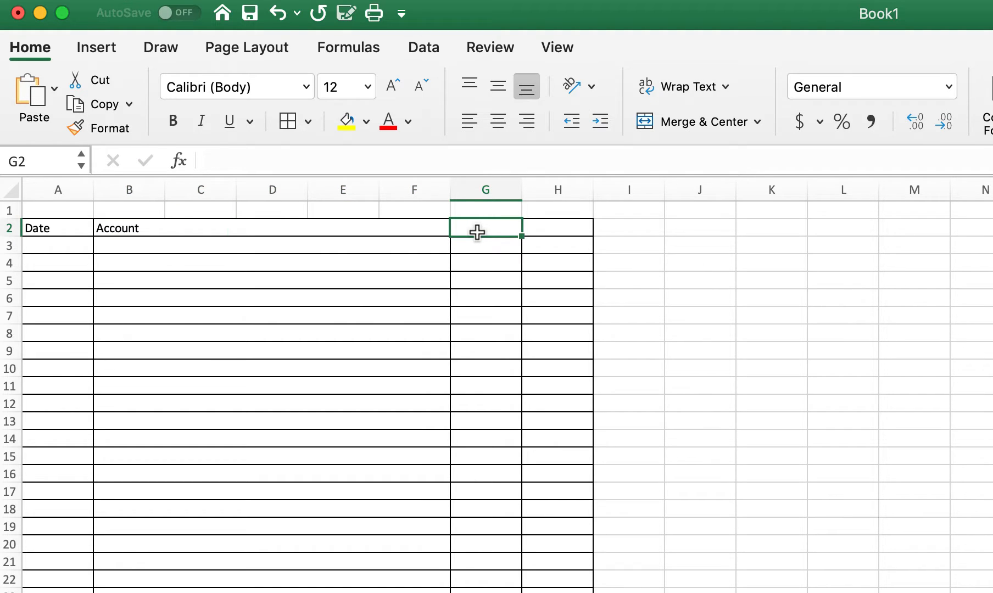
{"action": "type", "text": "Dr."}
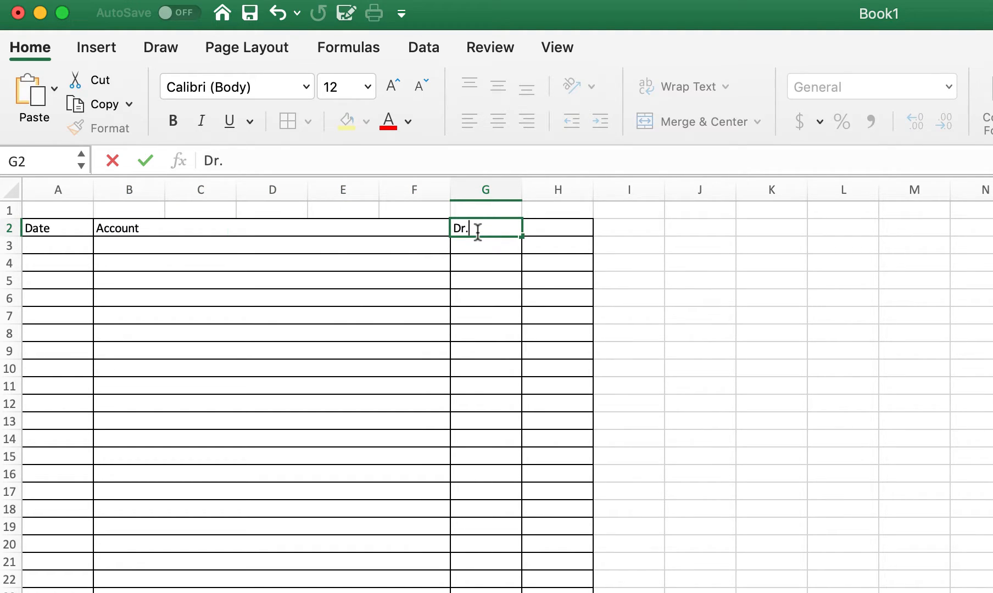
{"action": "key", "text": "Tab"}
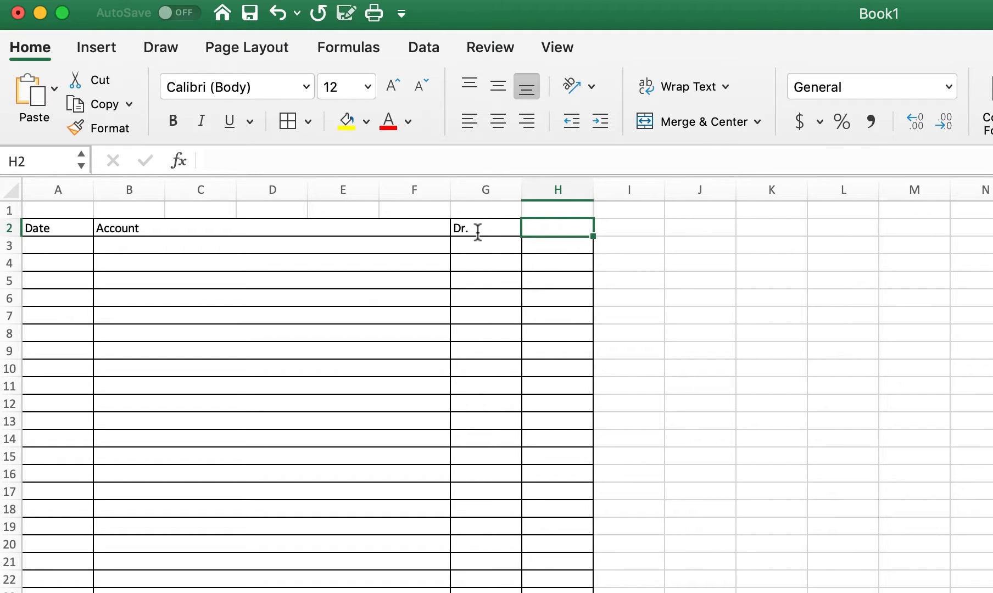
{"action": "type", "text": "Cr."}
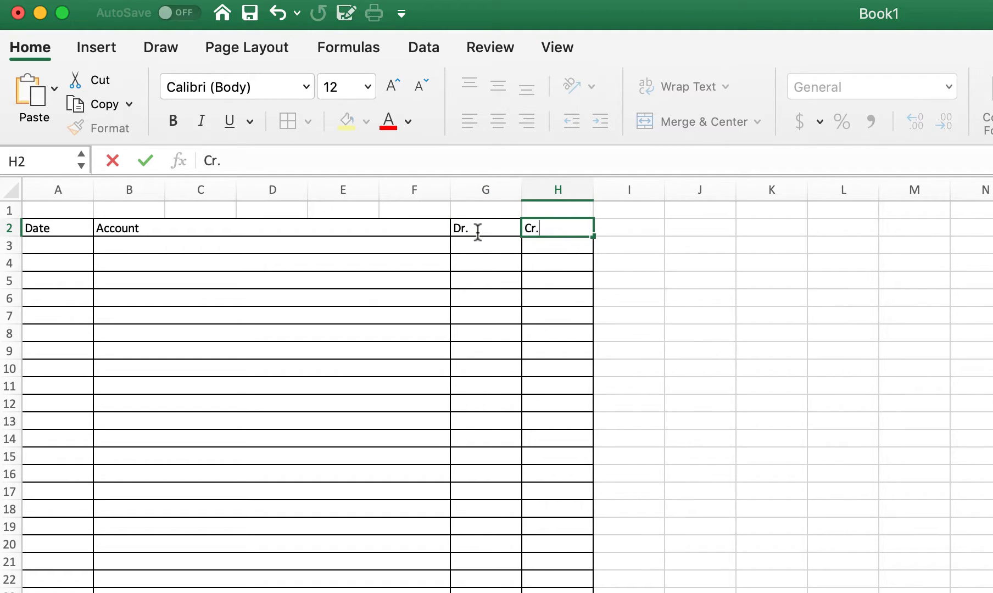
{"action": "key", "text": "Tab"}
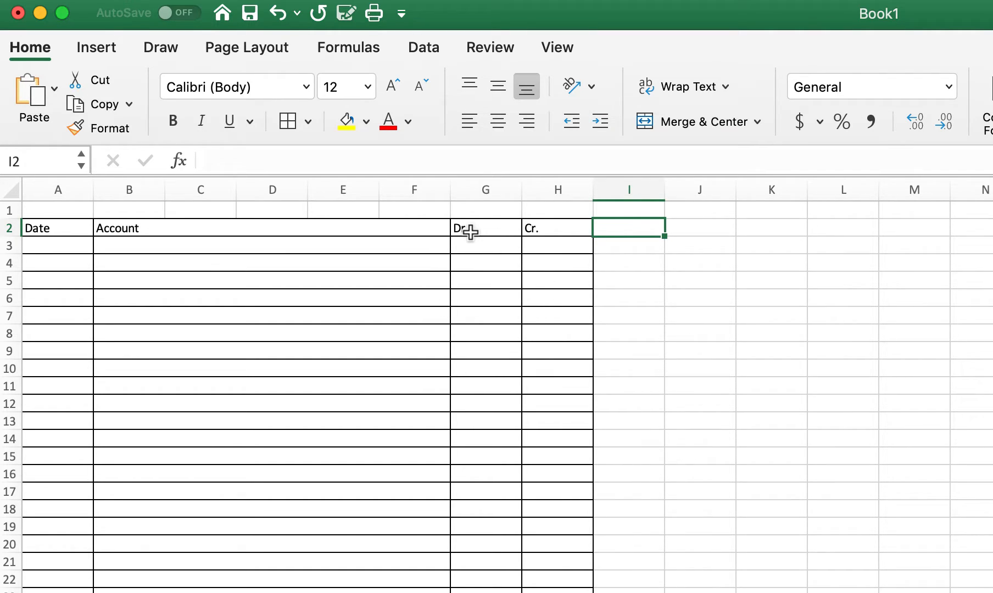
{"action": "left_click_drag", "start_coordinate": [470, 230], "coordinate": [532, 230]}
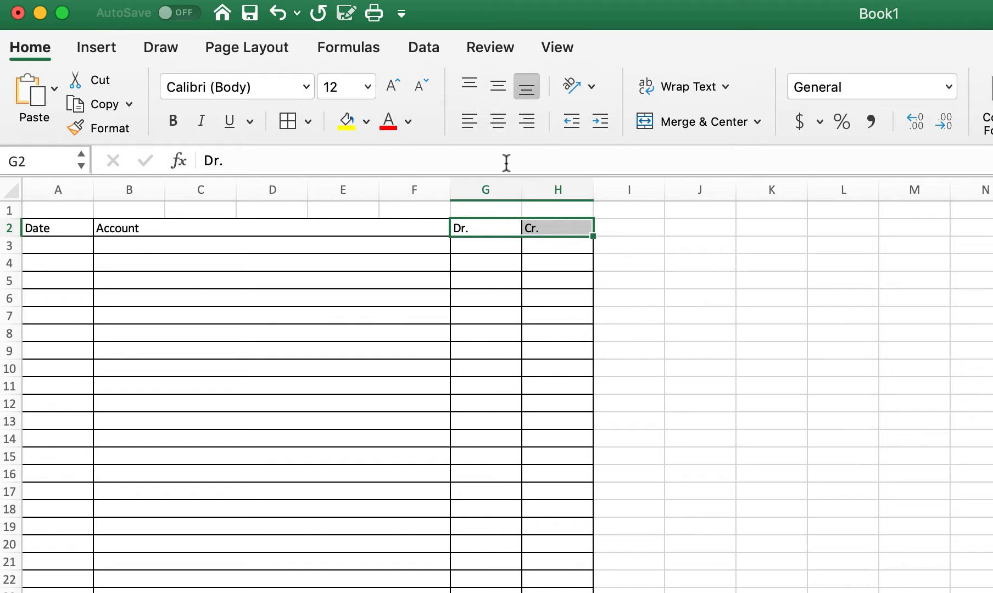
{"action": "left_click", "coordinate": [500, 128]}
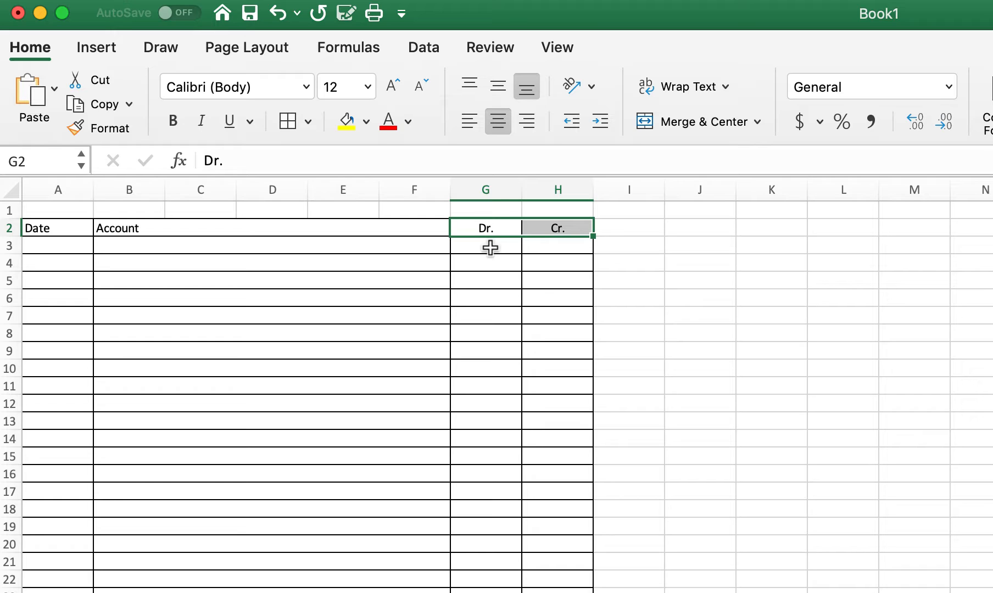
Apply the comma number style to the whole of columns G and H.
{"action": "left_click", "coordinate": [490, 189]}
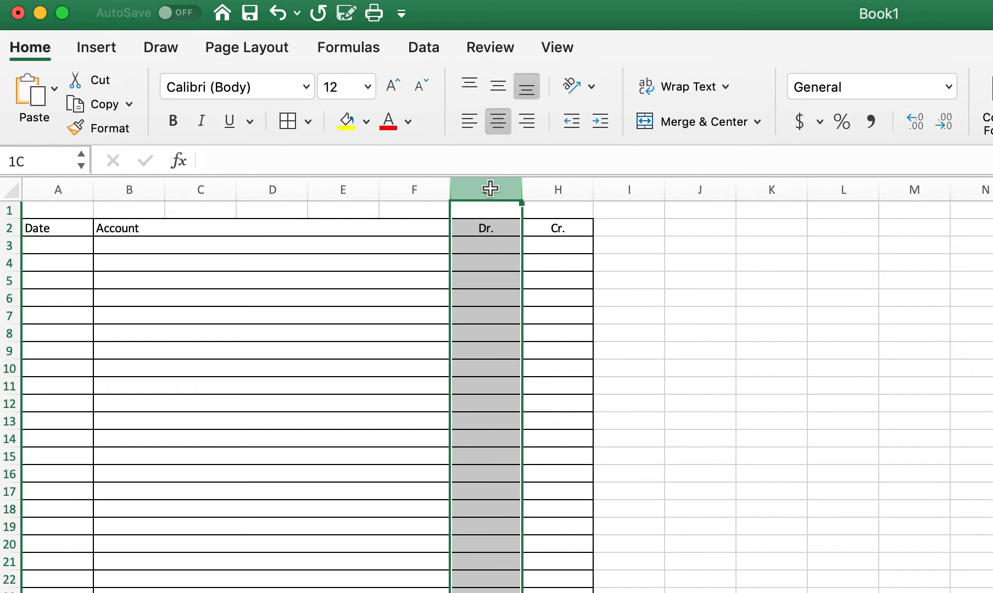
{"action": "left_click", "coordinate": [508, 188]}
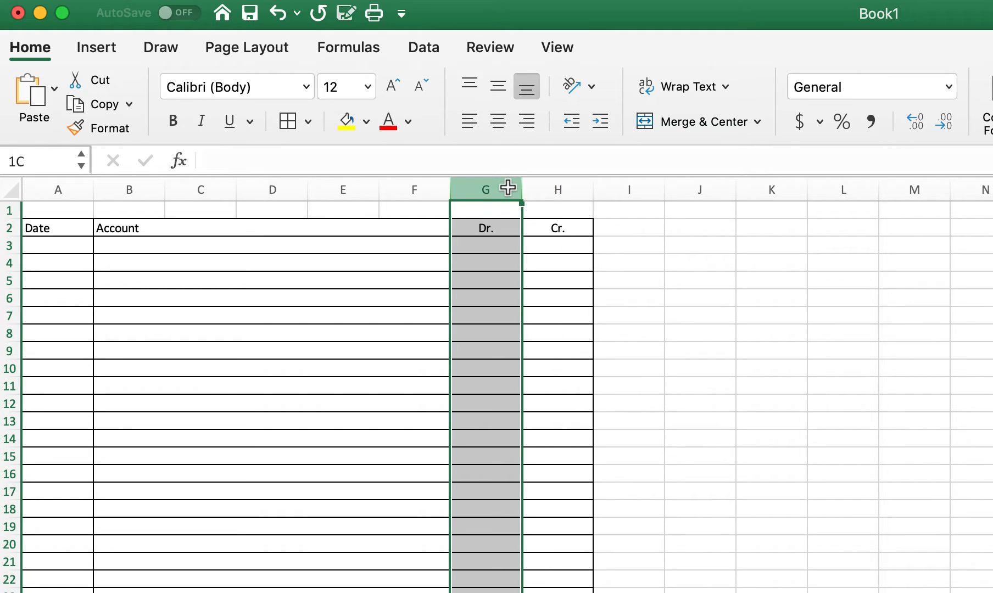
{"action": "left_click_drag", "start_coordinate": [508, 188], "coordinate": [541, 186]}
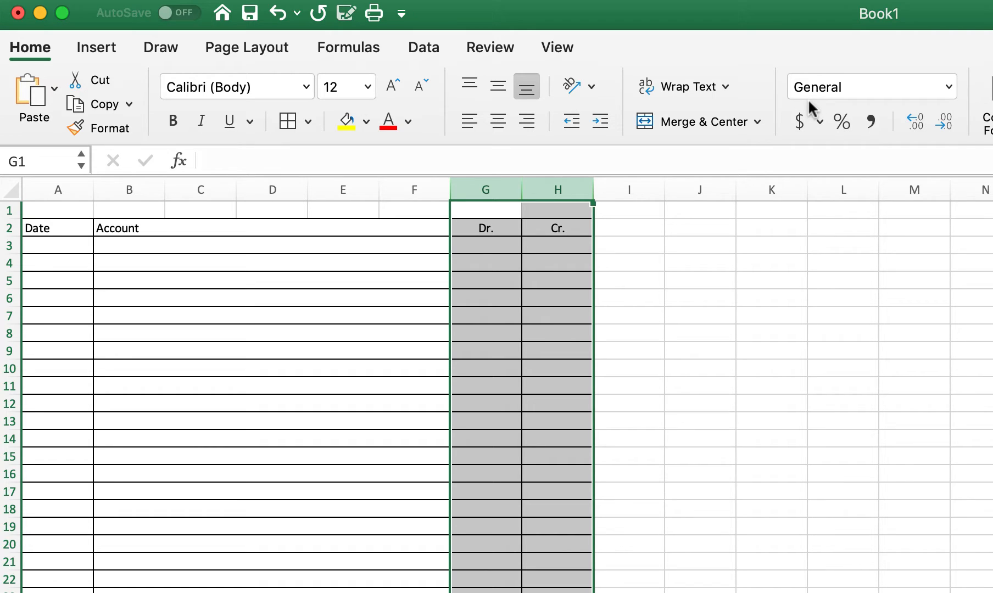
{"action": "left_click", "coordinate": [872, 120]}
Enter 5000 in cell G3 as a sample debit amount.
{"action": "left_click", "coordinate": [491, 245]}
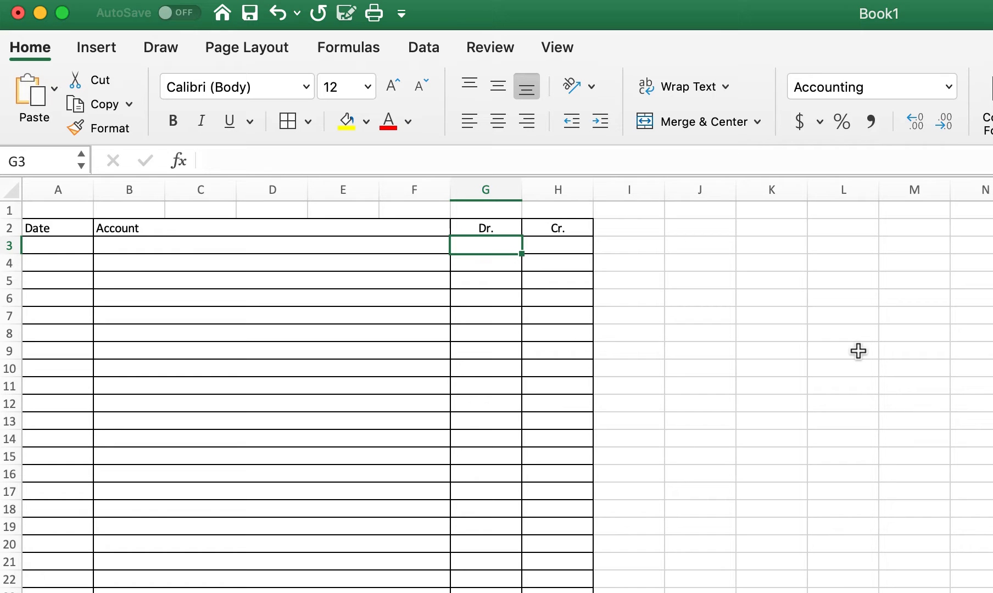
{"action": "type", "text": "5000"}
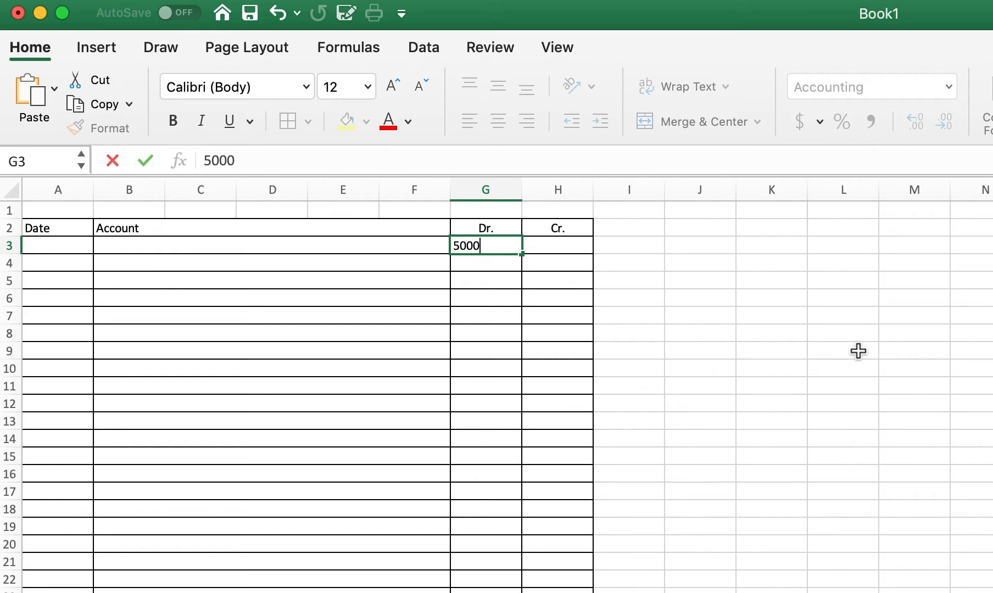
{"action": "key", "text": "Return"}
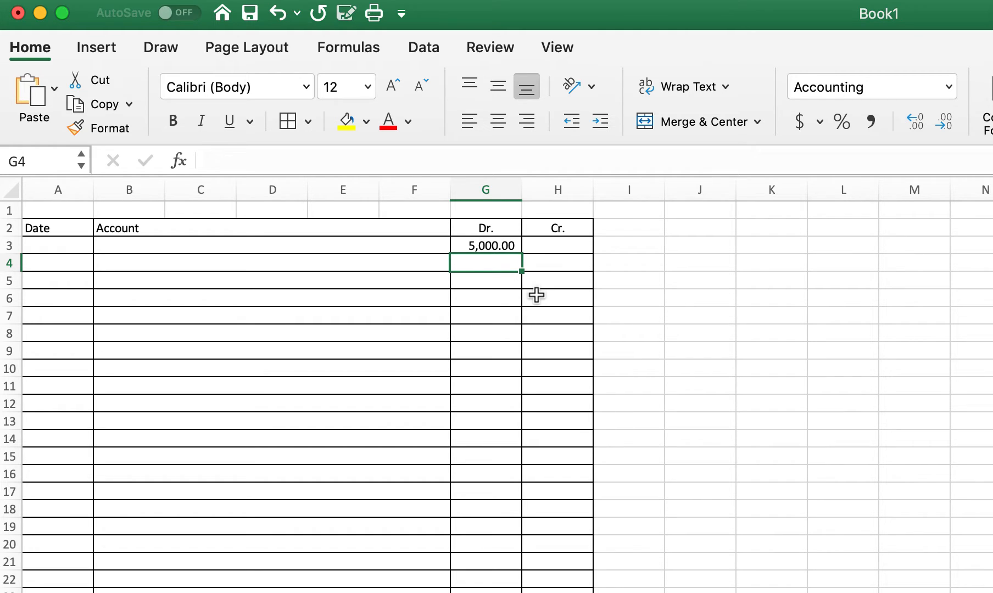
Reduce the number format of columns G and H to zero decimal places.
{"action": "left_click", "coordinate": [485, 191]}
{"action": "left_click_drag", "start_coordinate": [515, 192], "coordinate": [557, 190]}
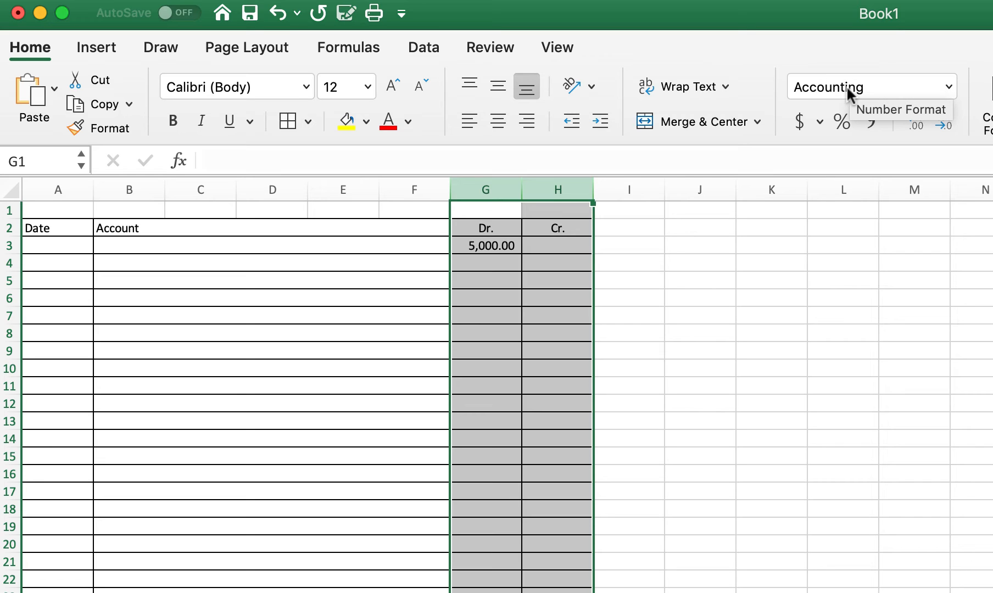
{"action": "left_click", "coordinate": [941, 122]}
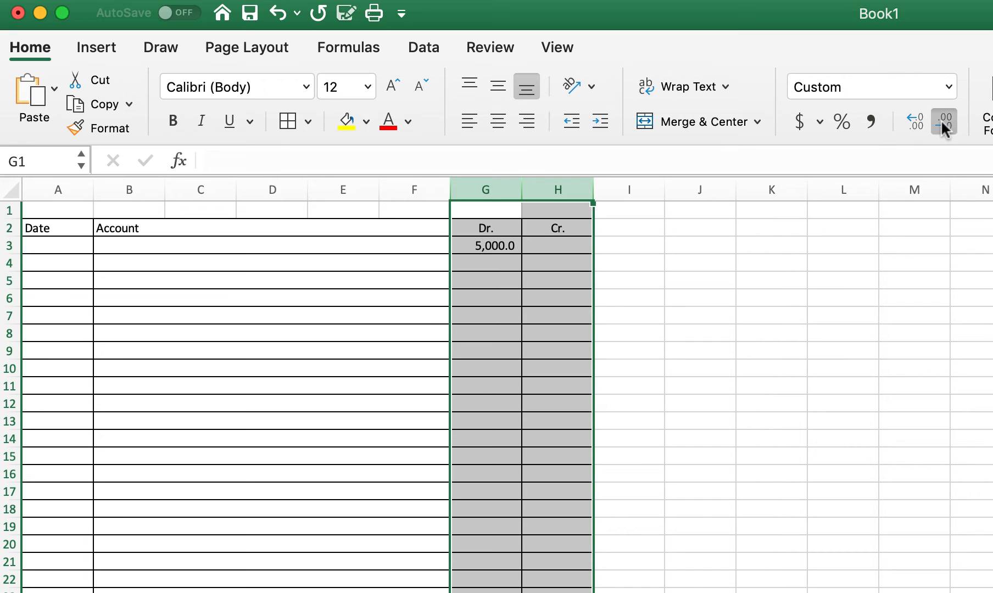
{"action": "left_click", "coordinate": [941, 122]}
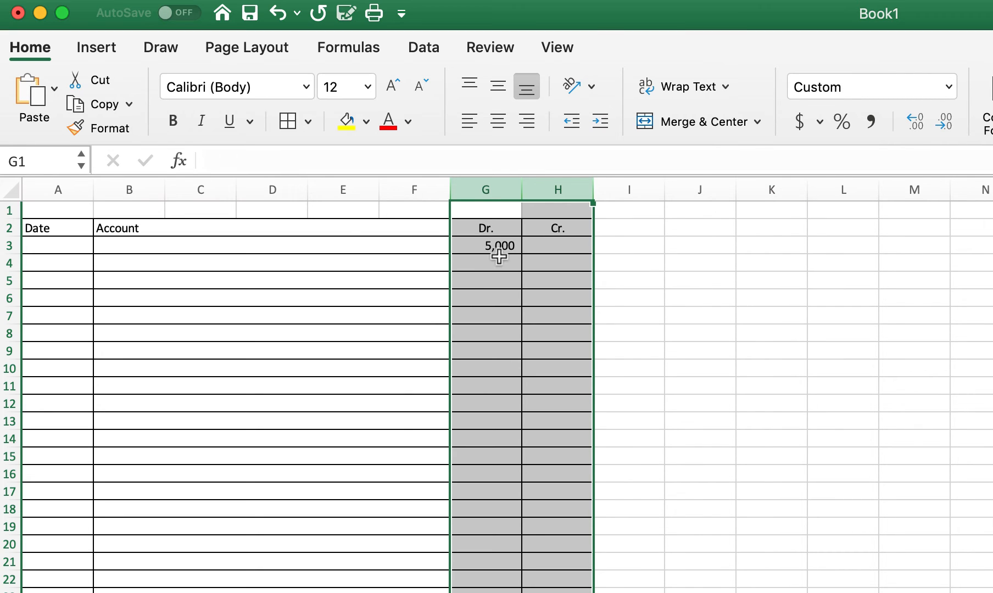